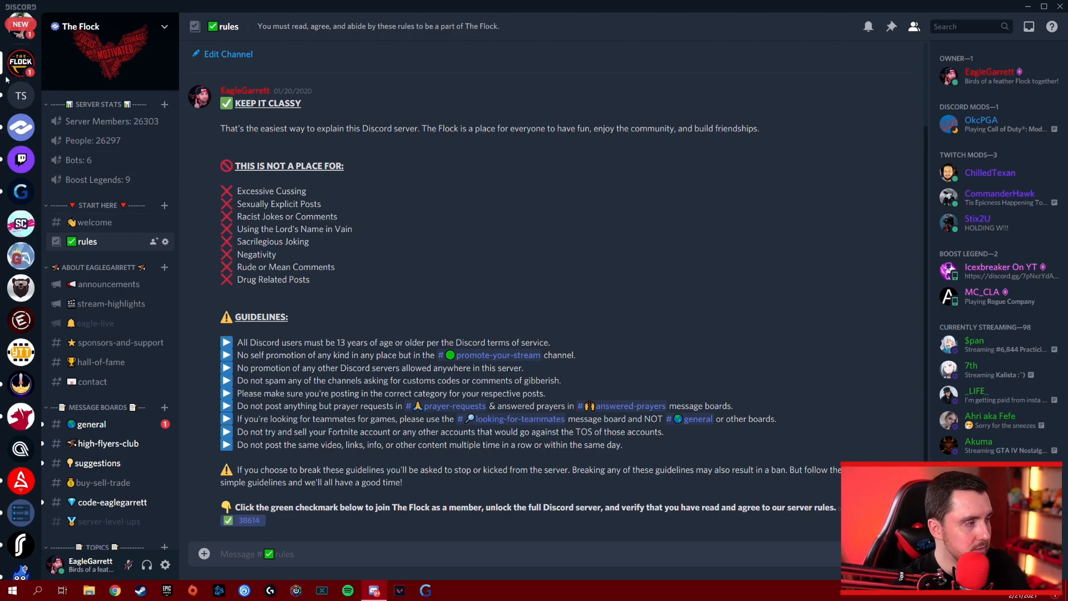
Start converting Test Server into a Community server and proceed past the safety checks.
left_click(21, 95)
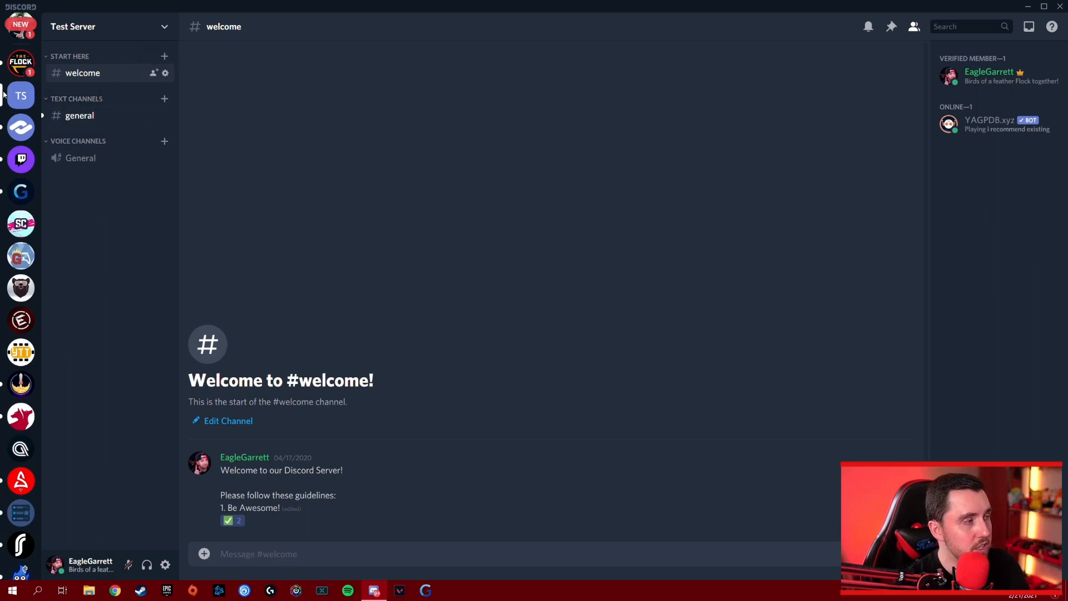
right_click(25, 97)
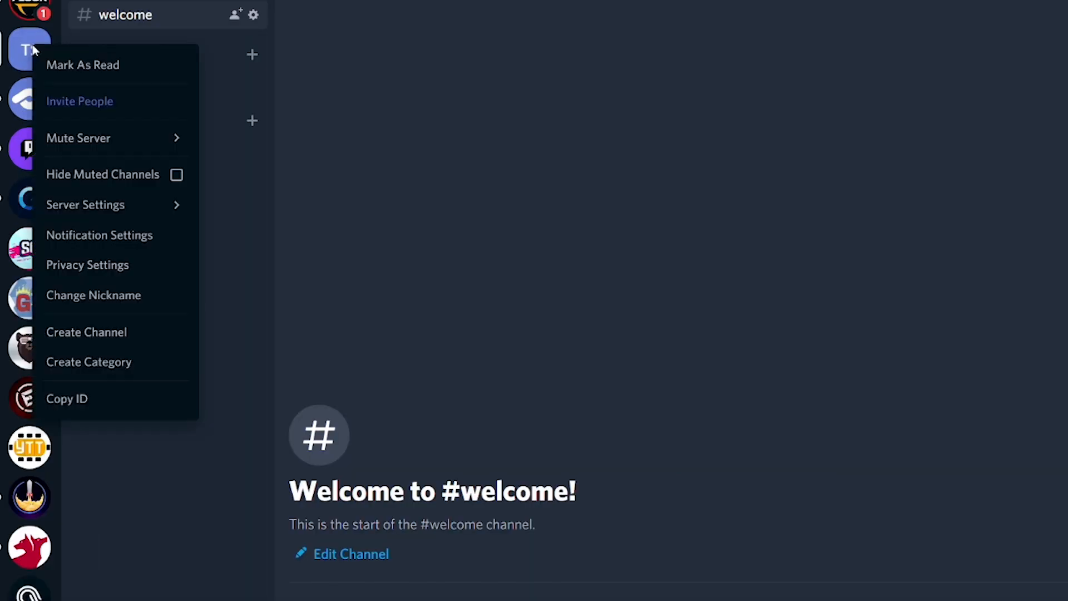
mouse_move(79, 207)
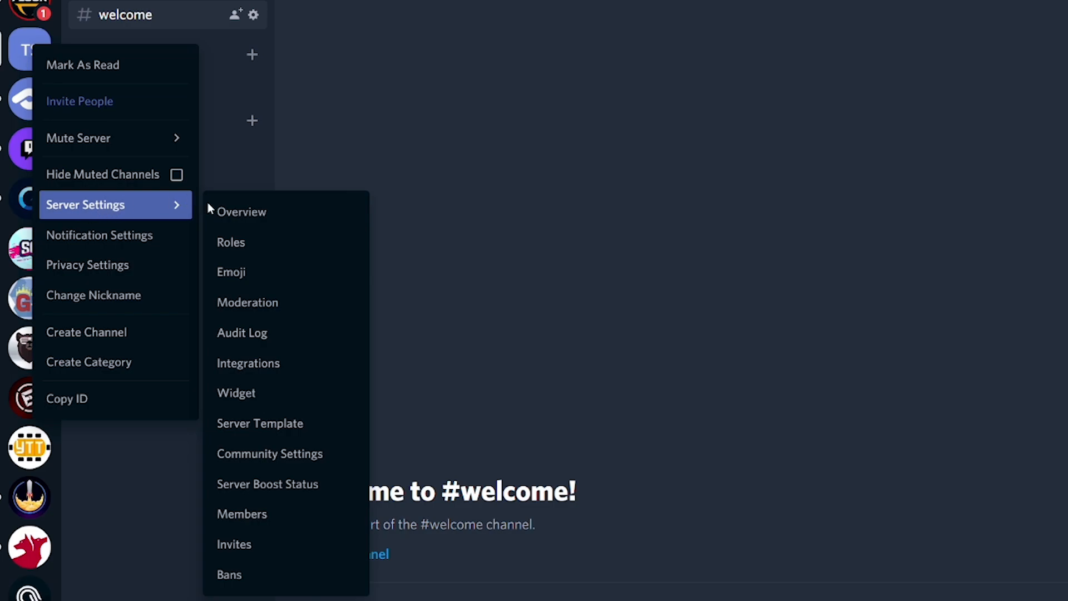
left_click(272, 453)
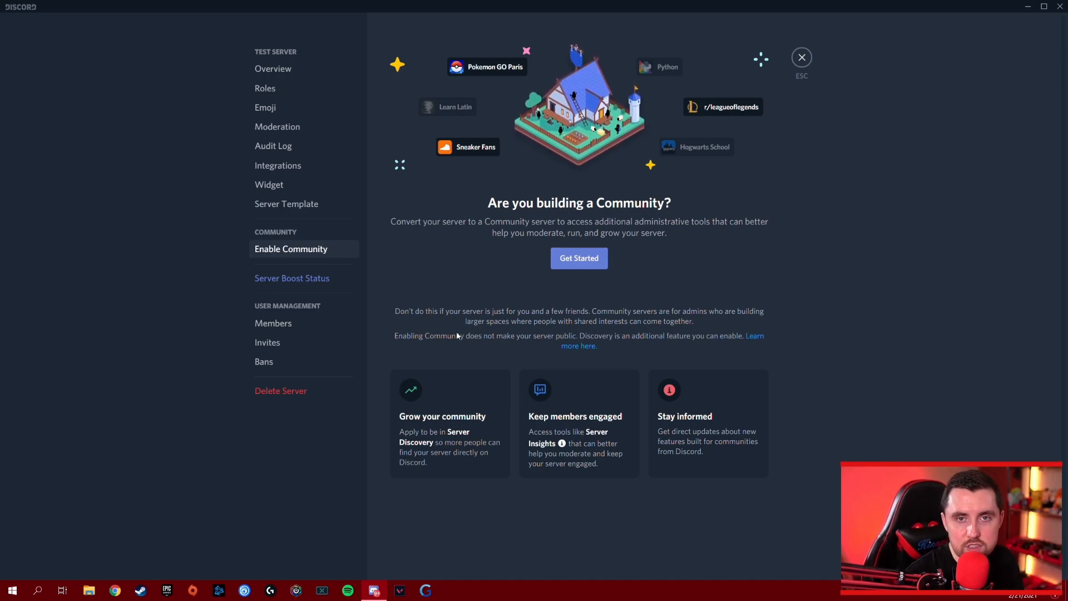
left_click(584, 260)
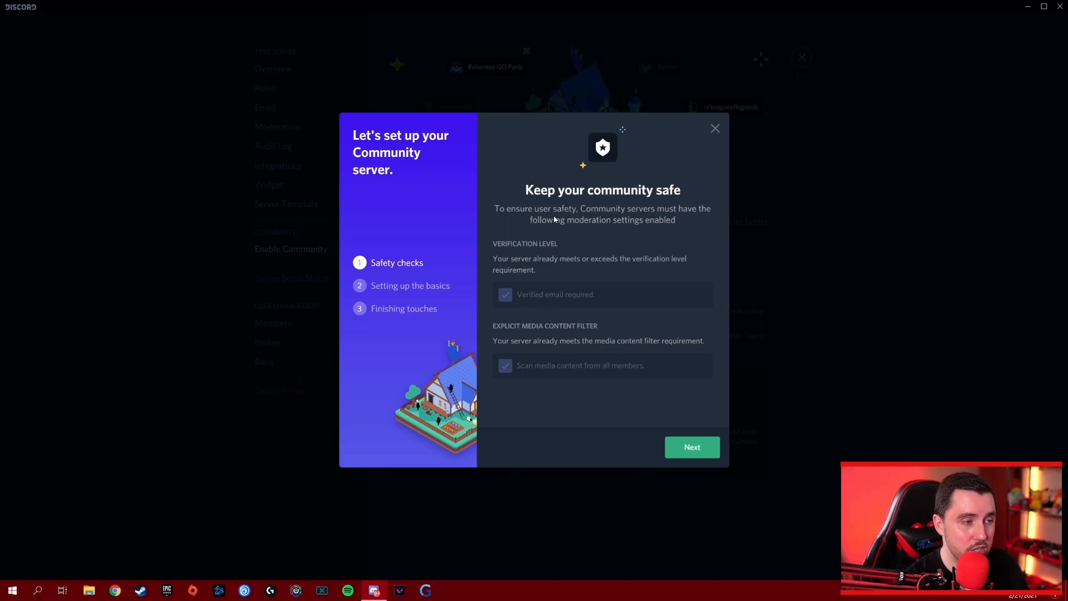
left_click(694, 453)
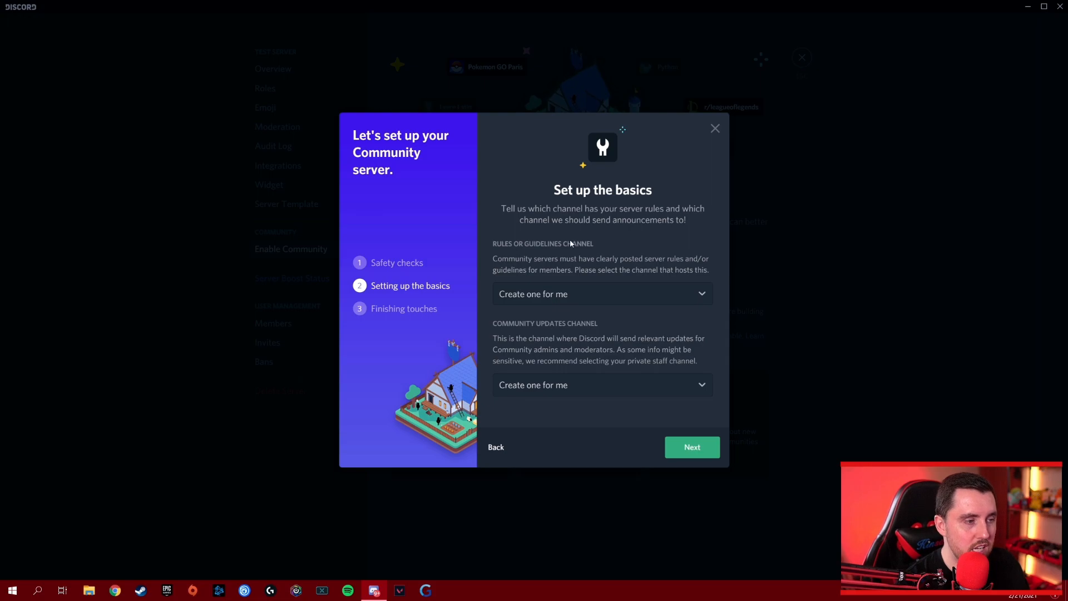
Set #welcome as the rules or guidelines channel and #general as the community updates channel.
left_click(572, 292)
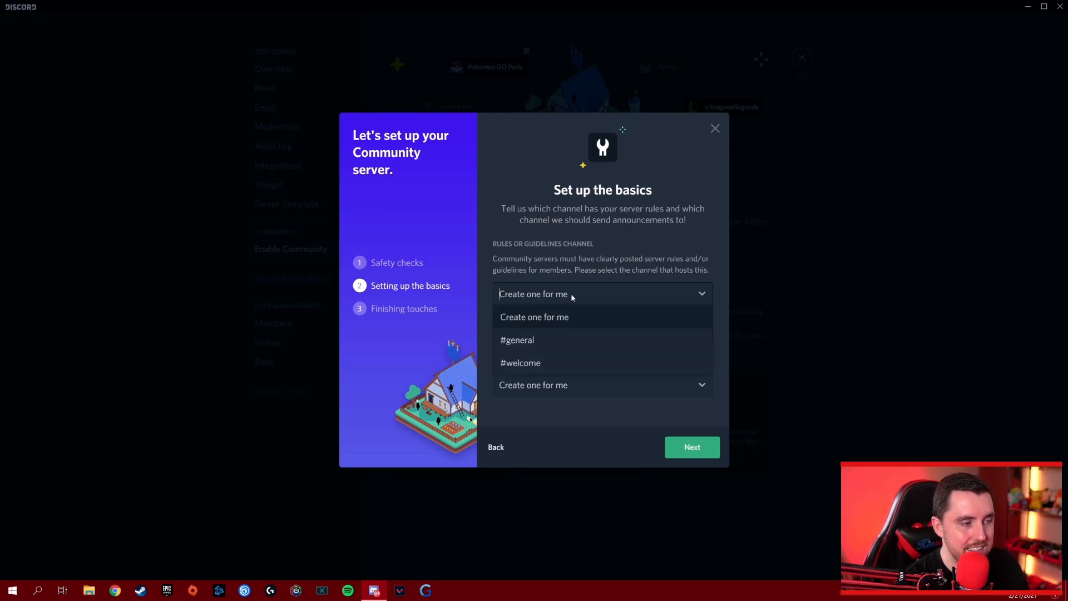
left_click(538, 362)
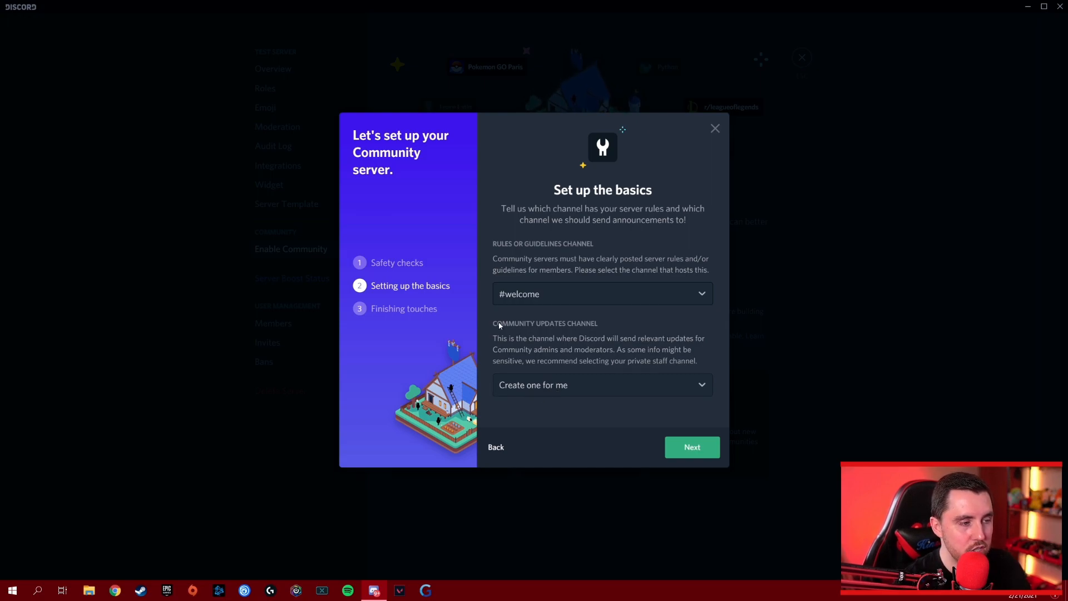
left_click(579, 385)
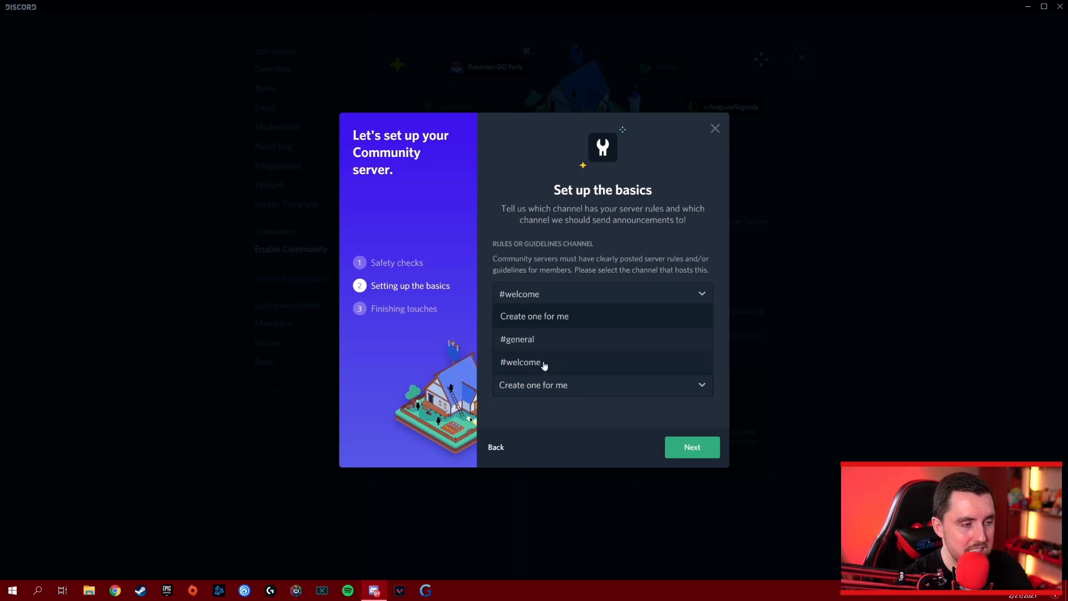
left_click(544, 342)
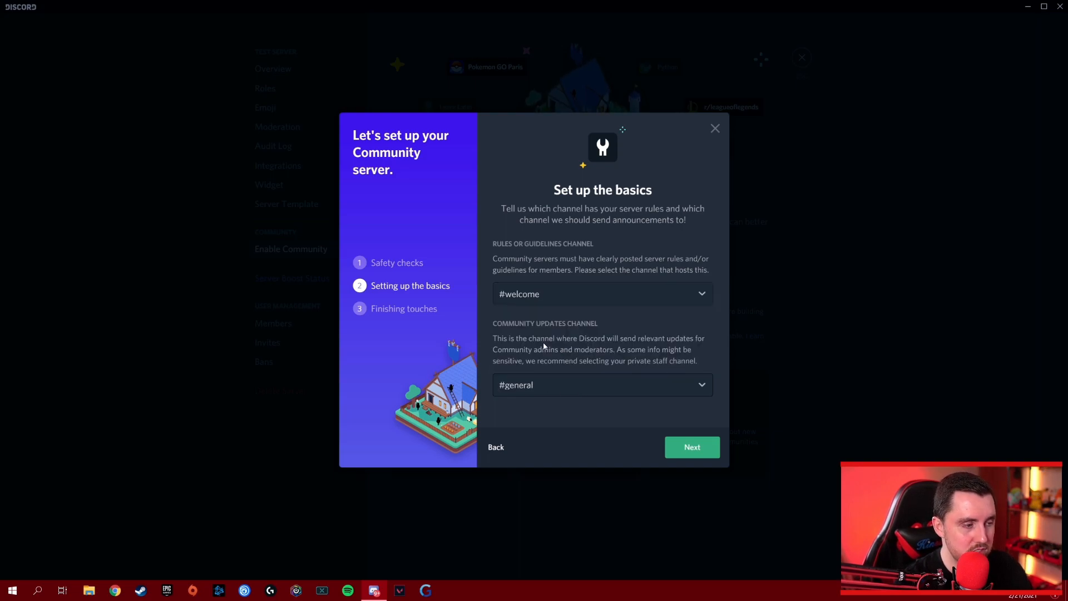
Agree to the Community server rules under the finishing touches and complete the setup.
left_click(693, 448)
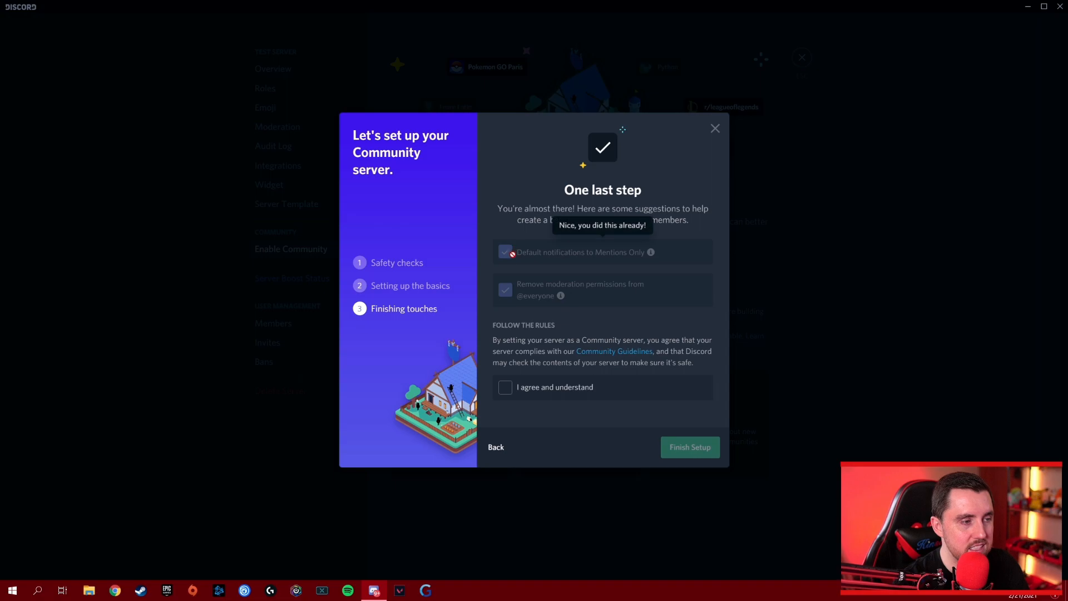
left_click(509, 391)
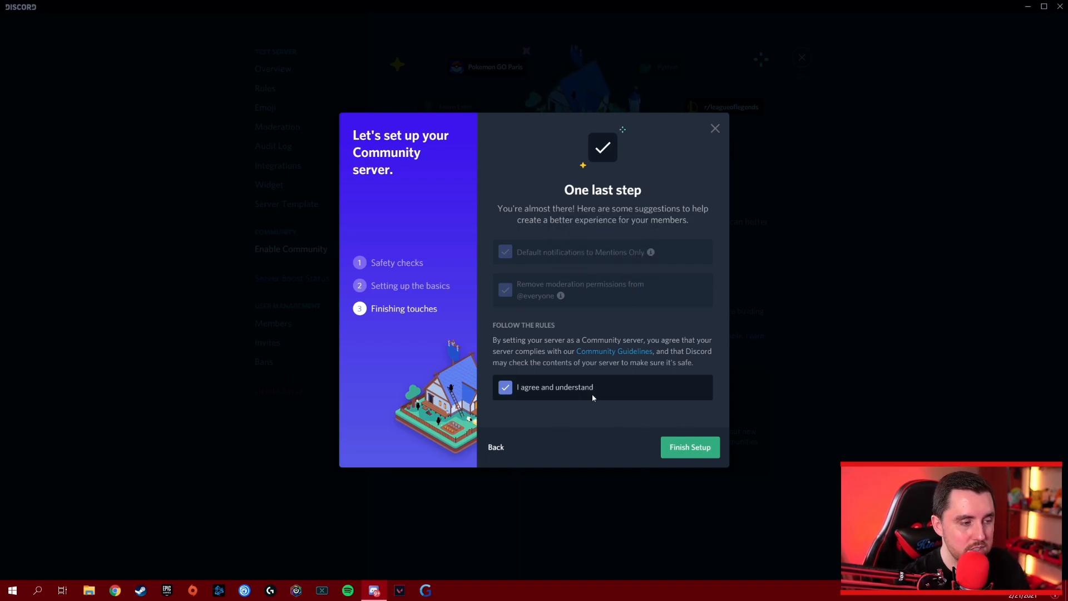
left_click(693, 452)
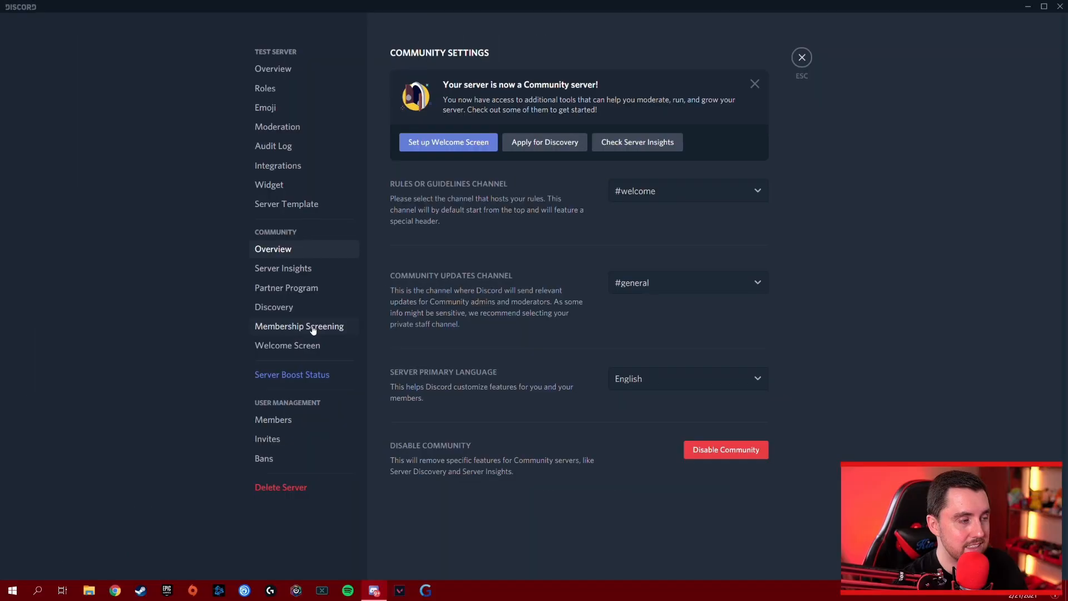
Enter "This channel is a test!" as the server description on the Community welcome screen.
left_click(276, 347)
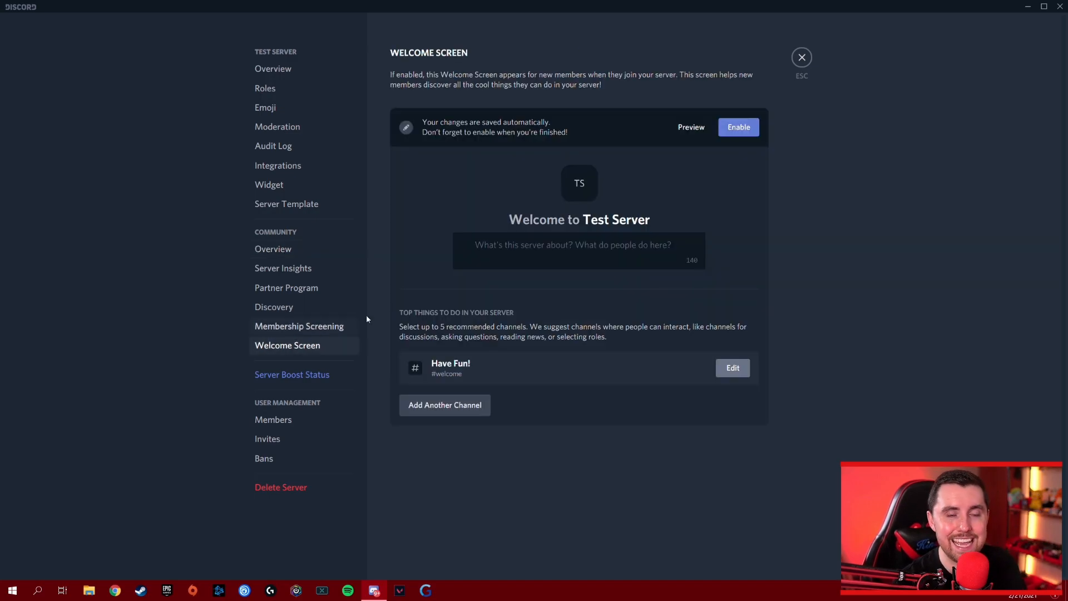
left_click(493, 243)
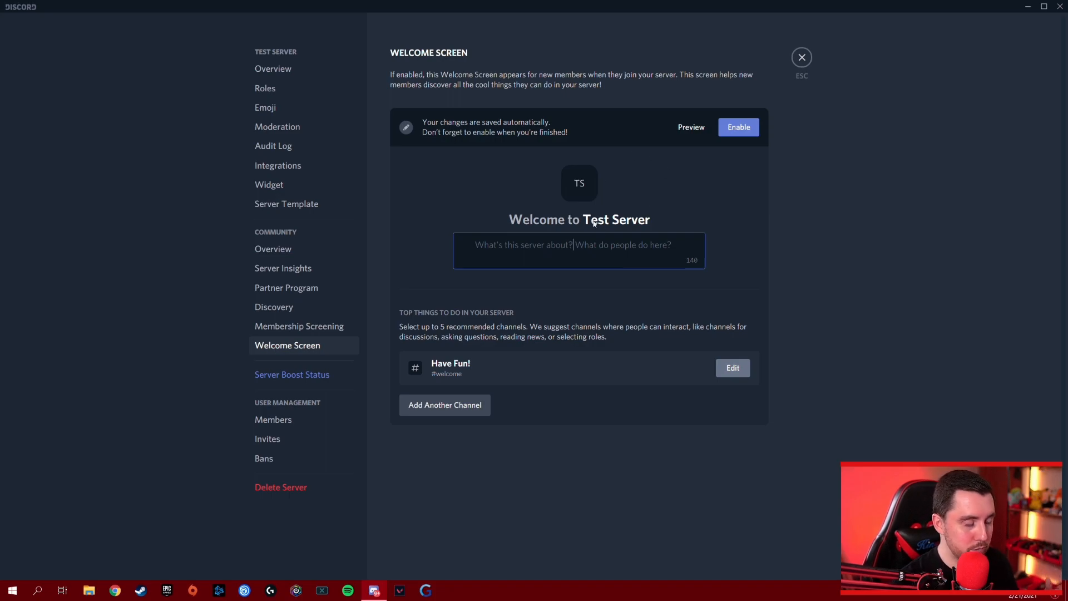
type("This chan")
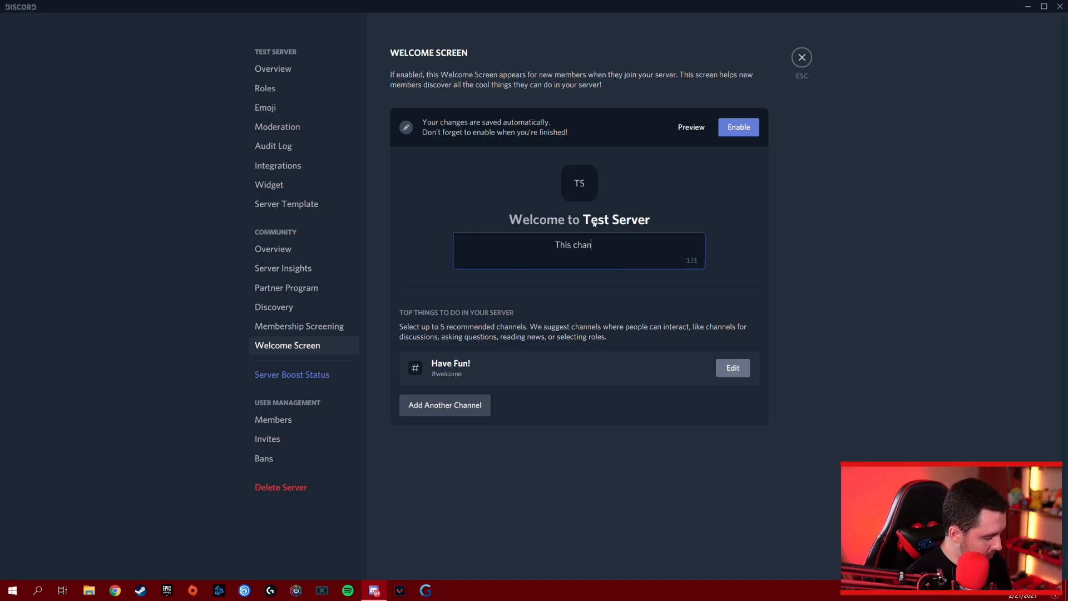
type("nel is a test!")
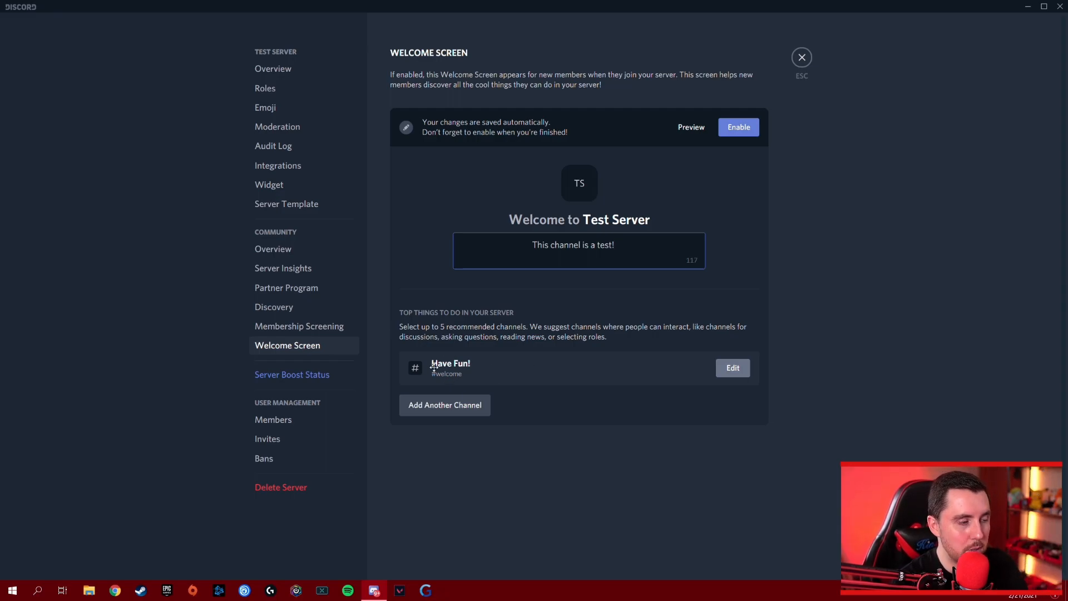
Review the settings of the recommended #welcome channel and check which other channels can be recommended.
left_click(725, 368)
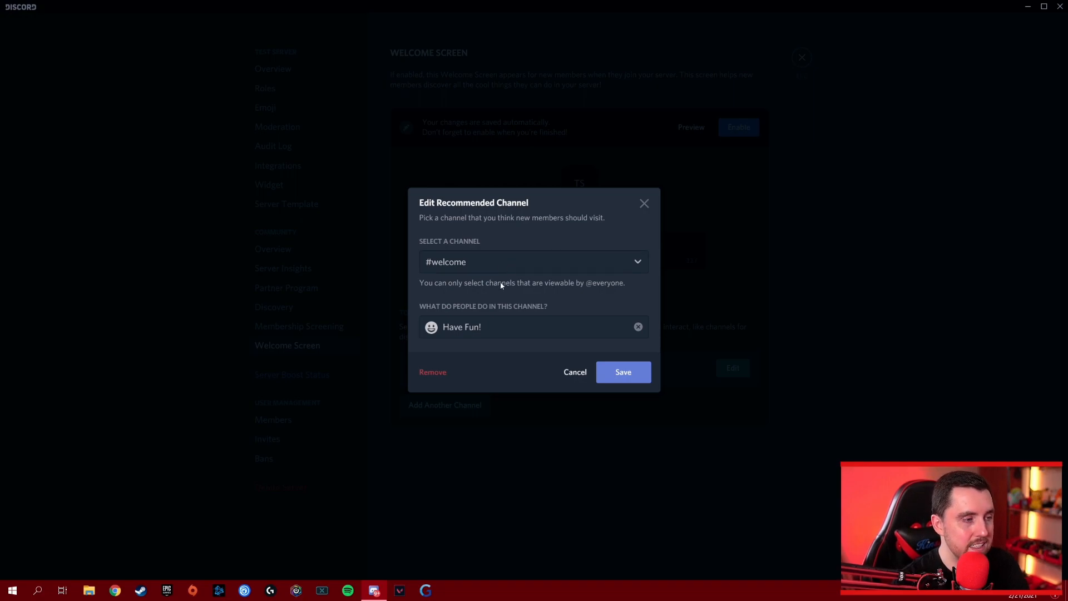
left_click(575, 371)
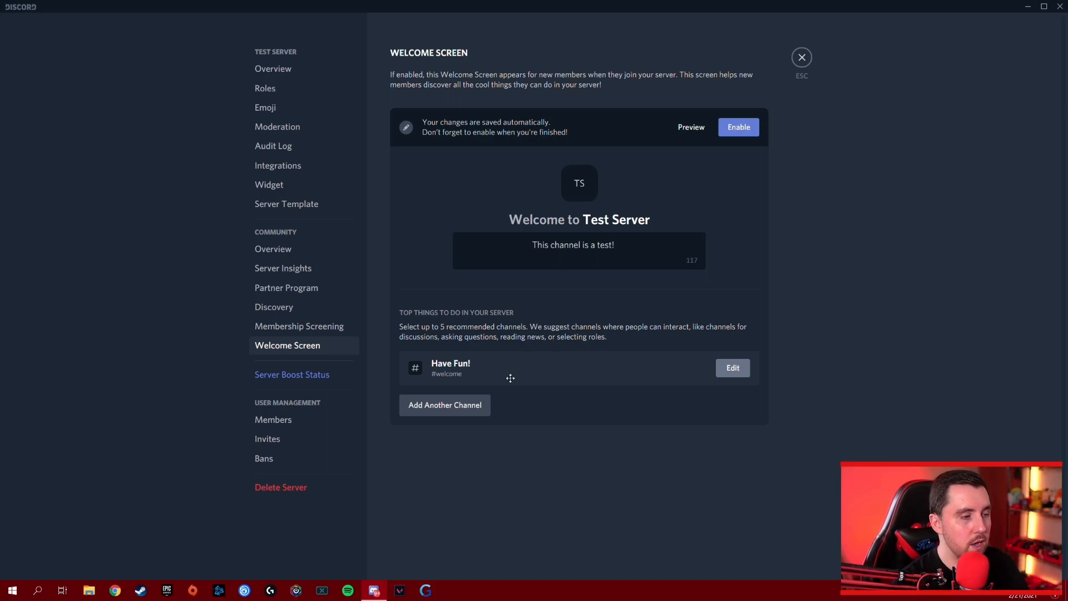
left_click(463, 406)
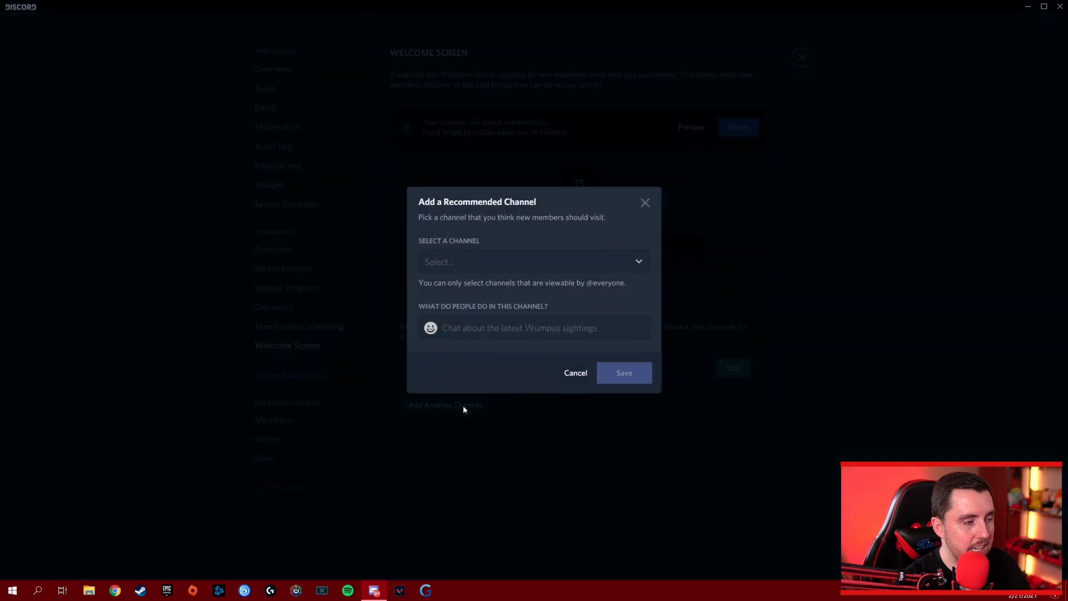
left_click(512, 269)
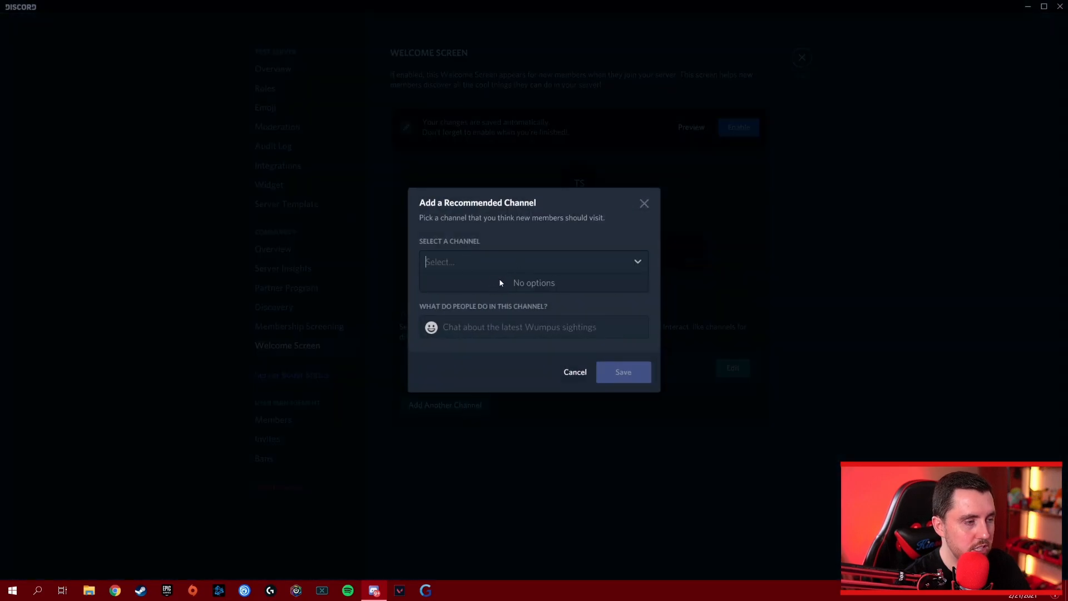
left_click(645, 203)
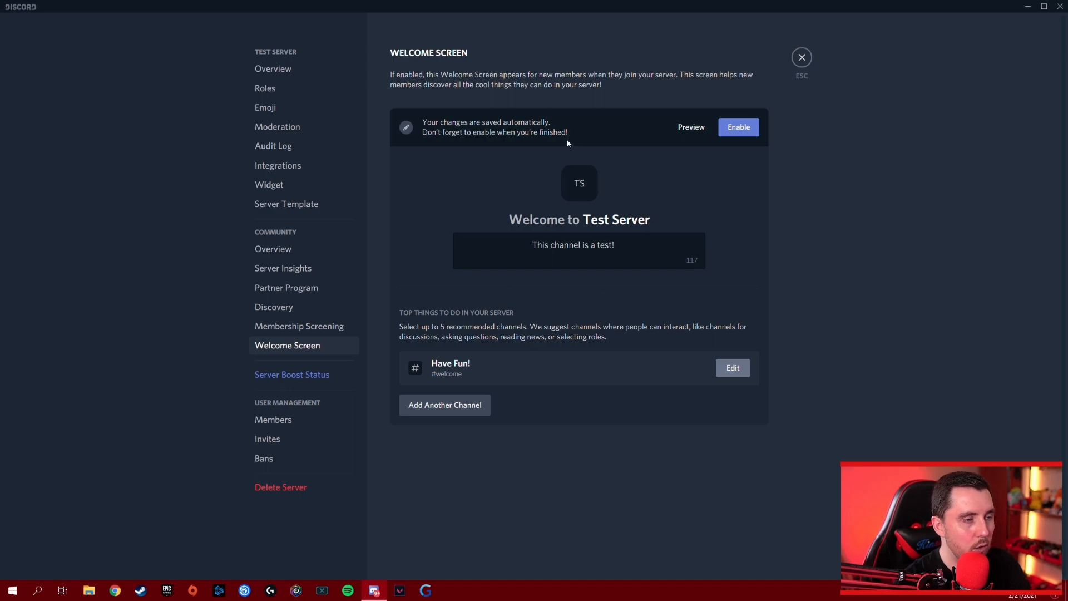
Enable the welcome screen for new members and preview it.
left_click(740, 128)
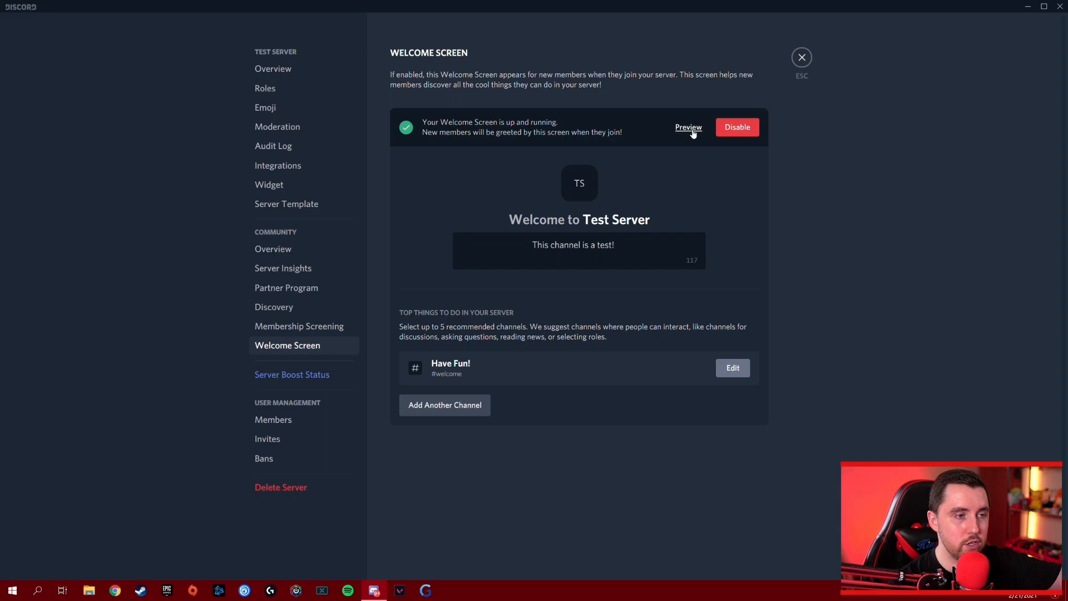
left_click(690, 129)
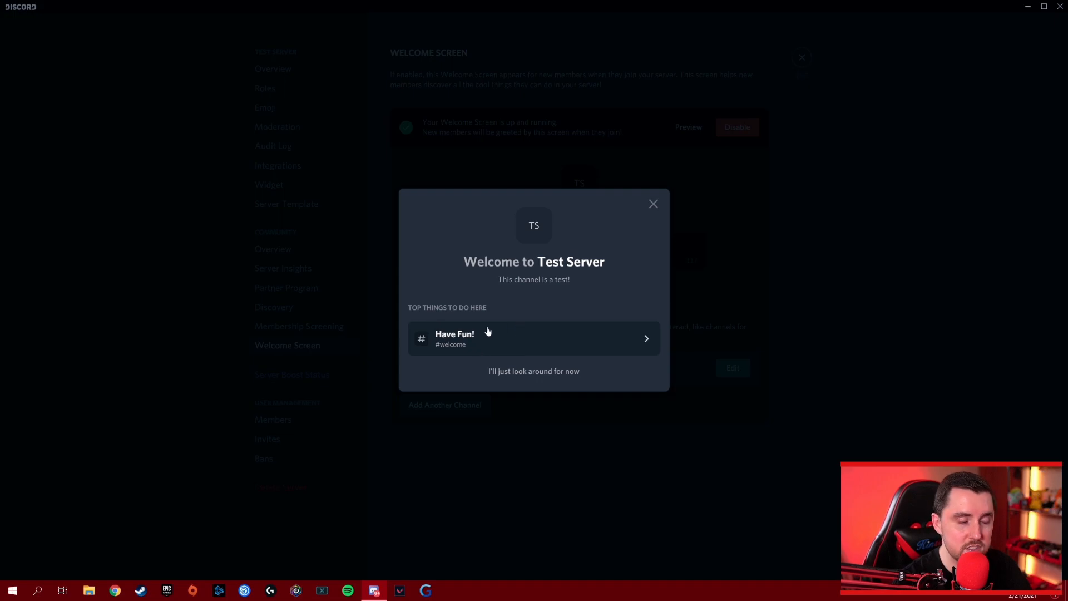
left_click(610, 345)
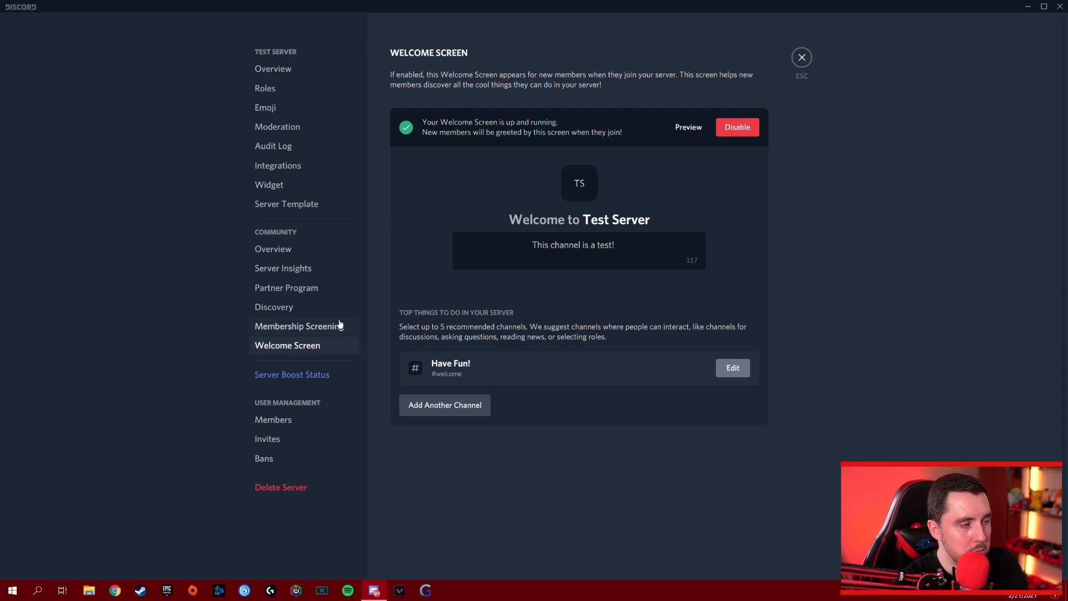
Correct the membership screening description to read "Here are the rules of the server!".
left_click(298, 328)
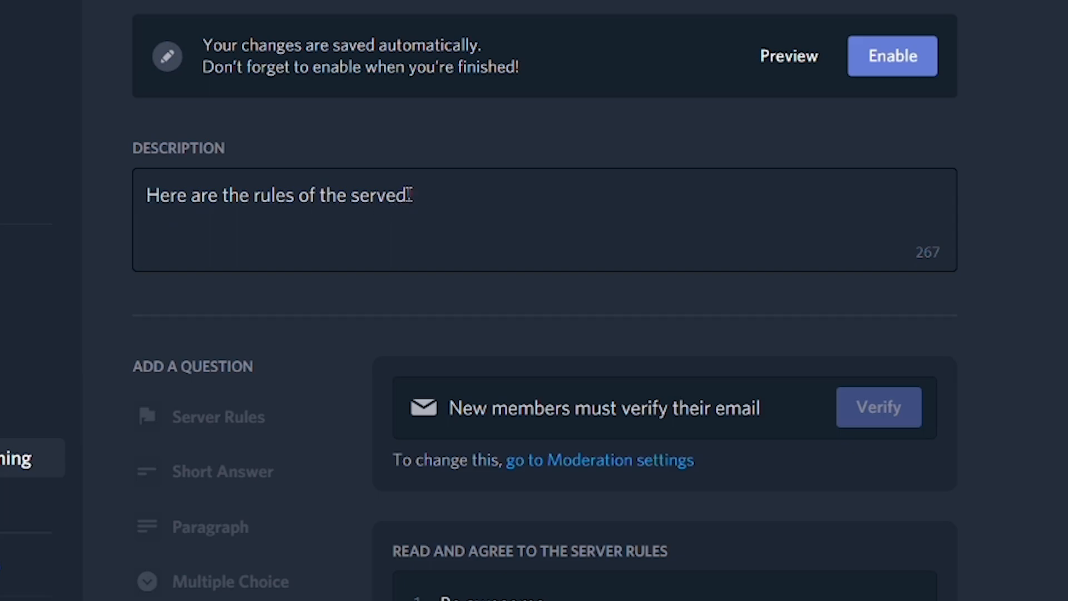
left_click_drag(408, 194, 378, 195)
type("ver!")
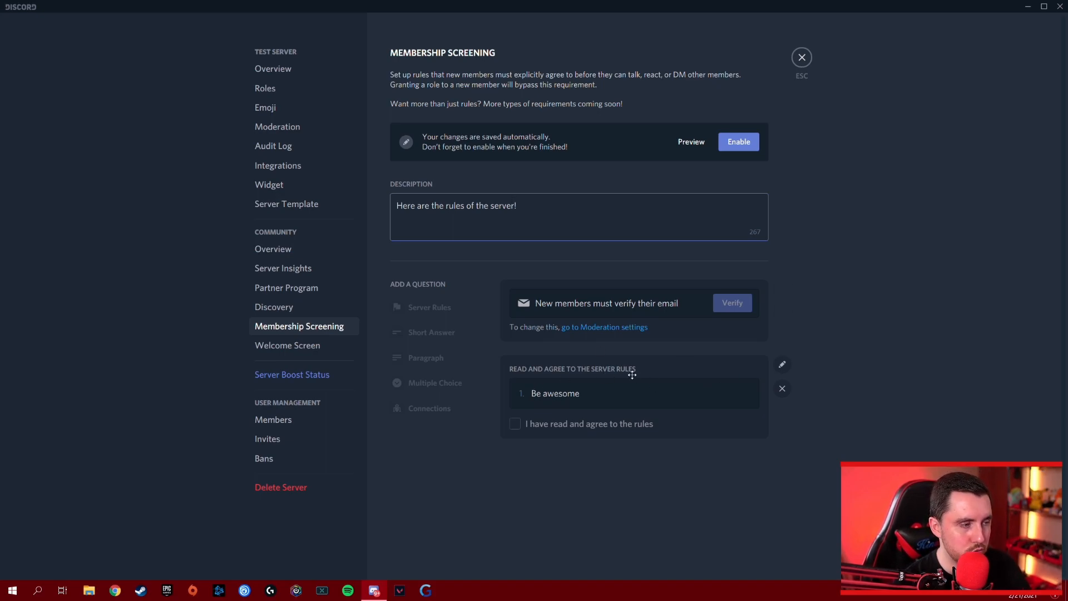
Add the server rules "Be kind", "Don't hate" and the example rule "Help keep things safe", and save them.
left_click(783, 365)
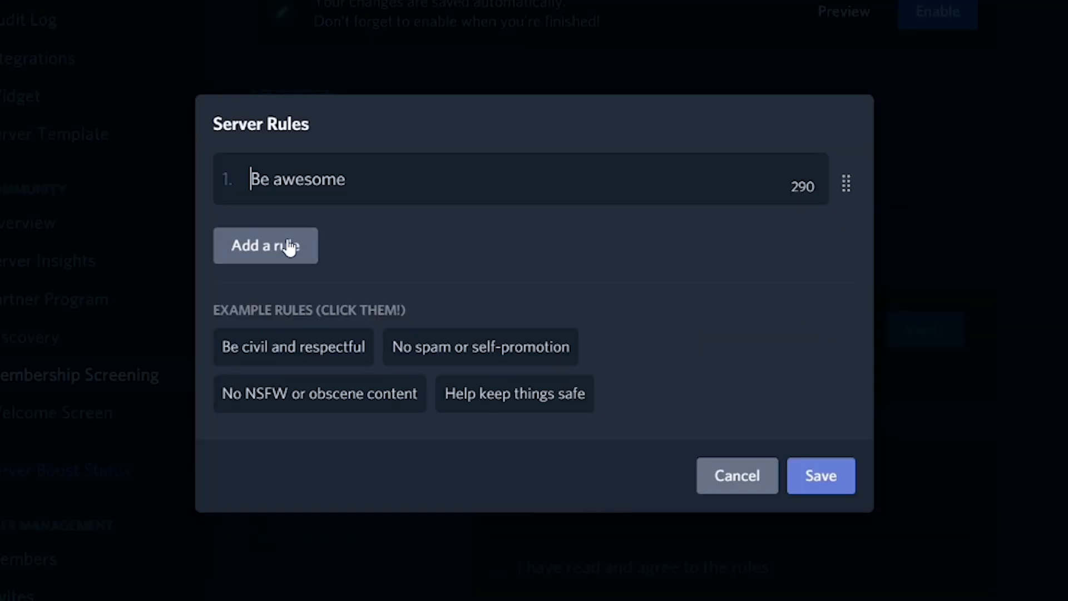
left_click(408, 260)
type("Be kind")
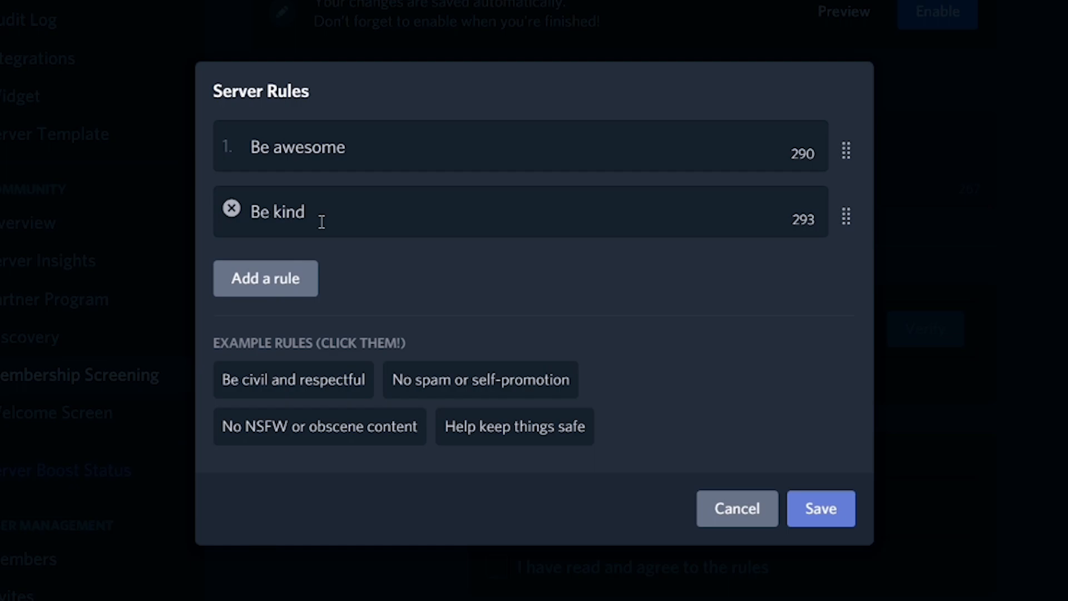
left_click(286, 279)
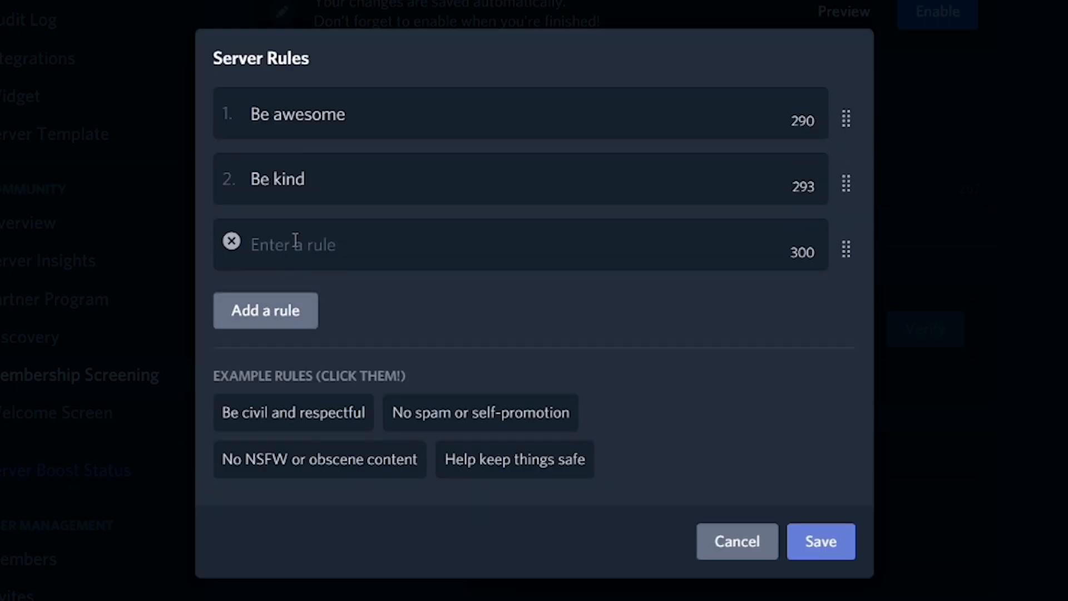
type("Don't hate")
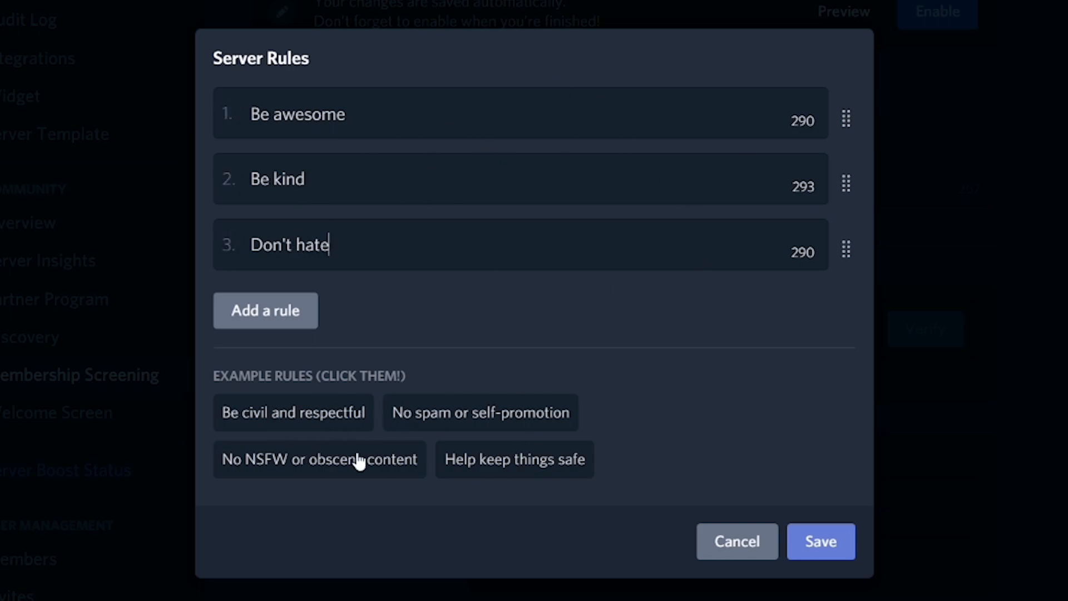
left_click(504, 462)
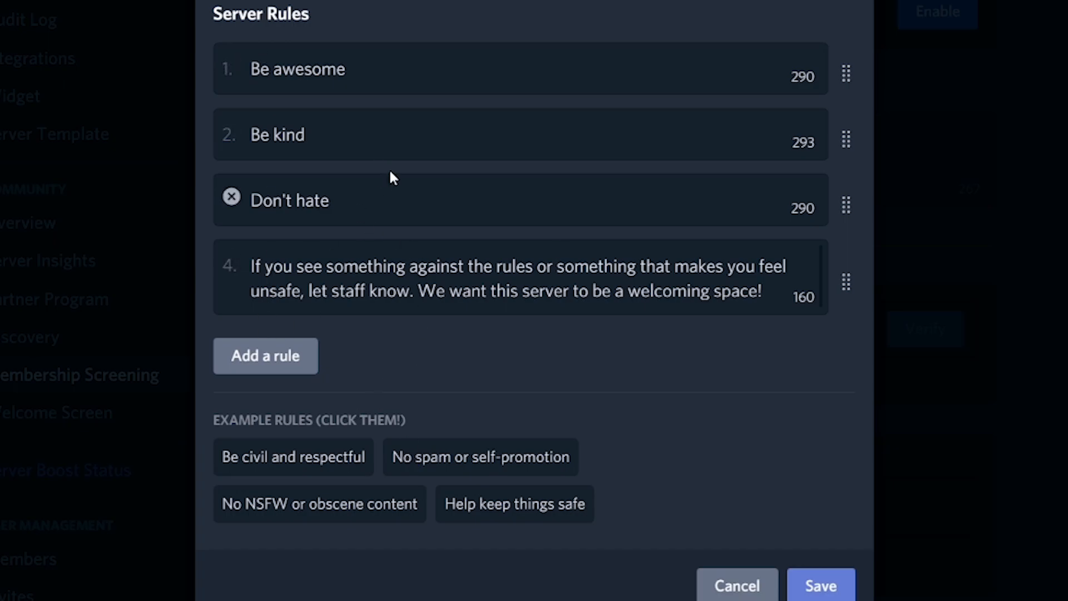
left_click(832, 590)
Check the saved rules list and enable membership screening for new members.
scroll(640, 384, "down", 1)
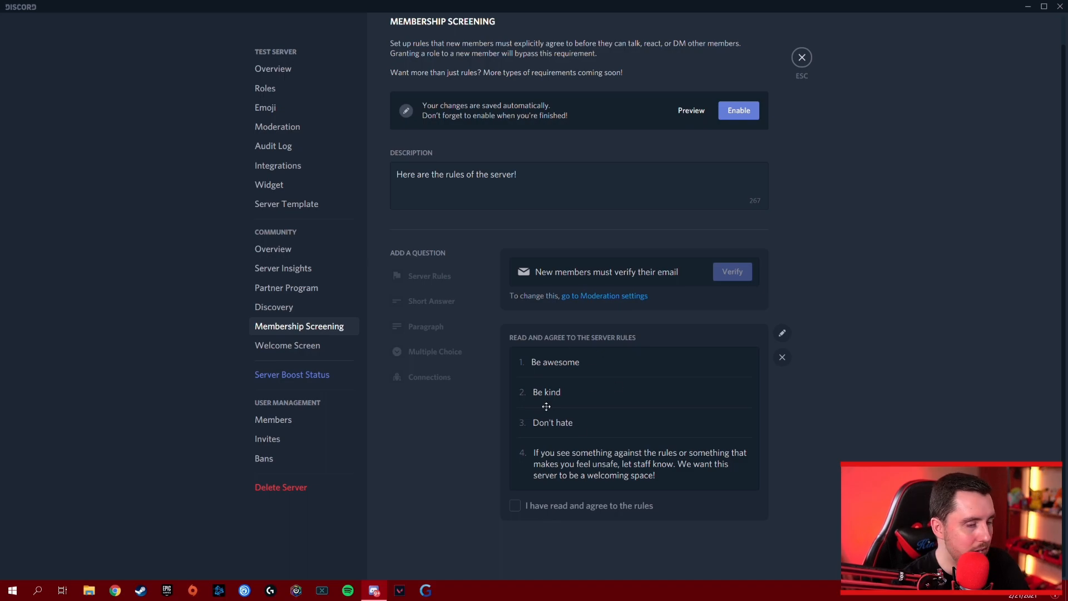
scroll(563, 337, "up", 1)
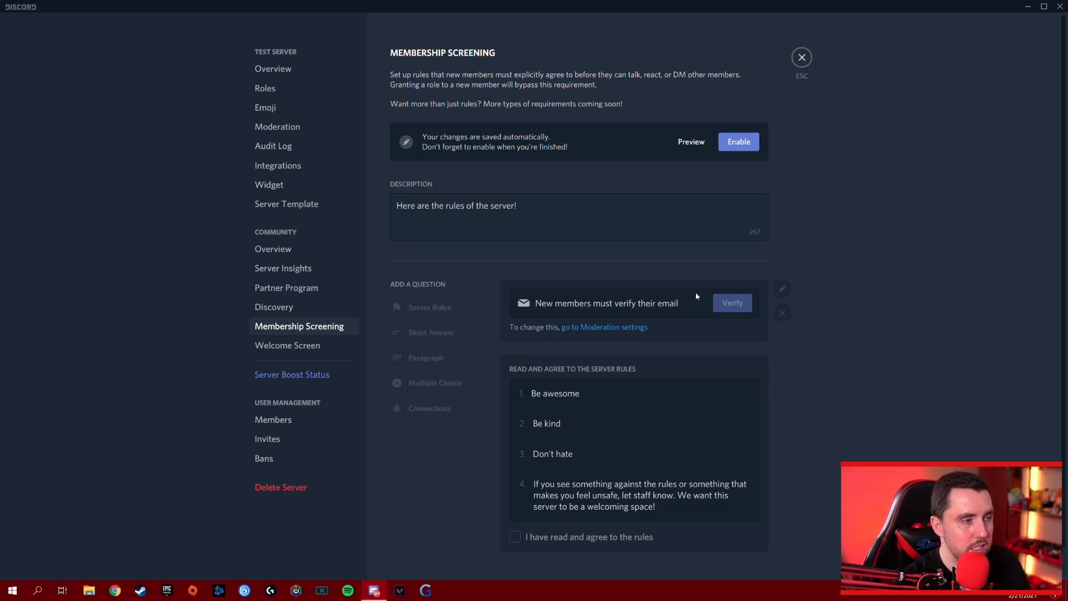
left_click(738, 146)
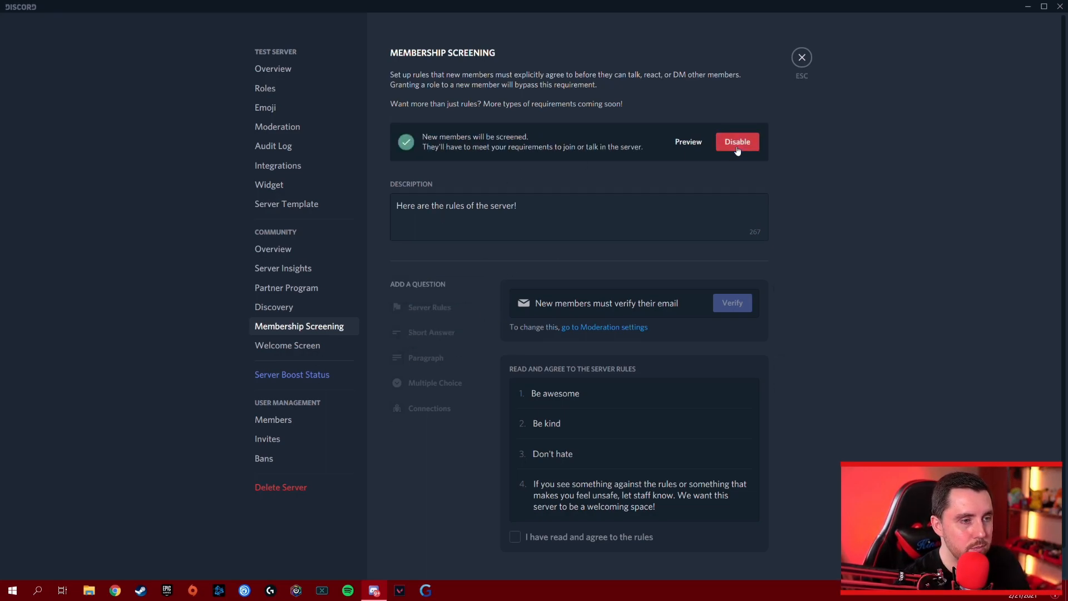
Preview the membership screening form, tick the agreement to the rules in it, and leave the server settings.
left_click(688, 143)
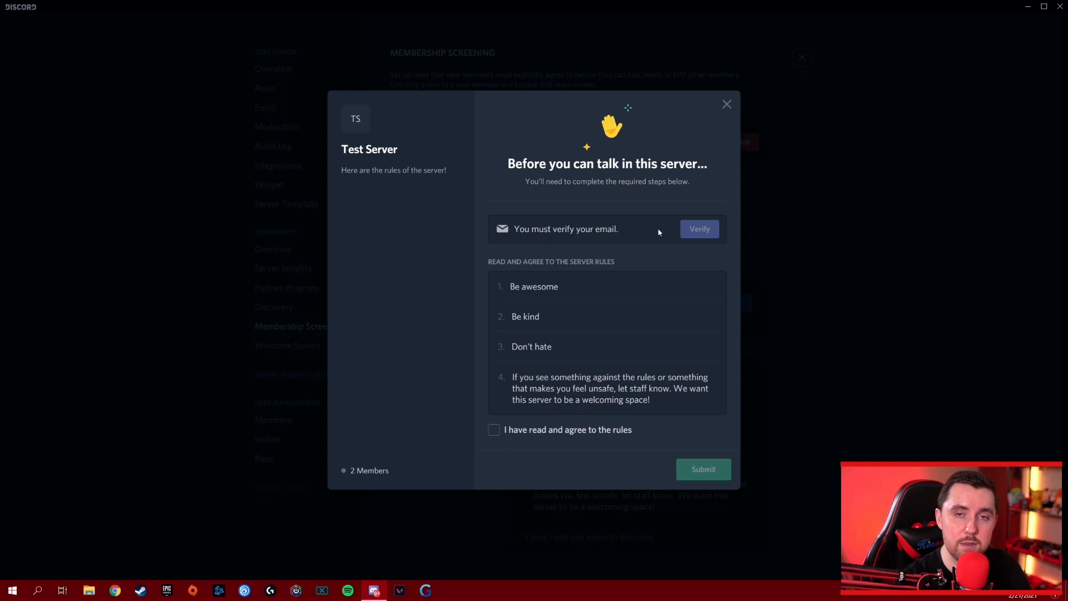
mouse_move(691, 228)
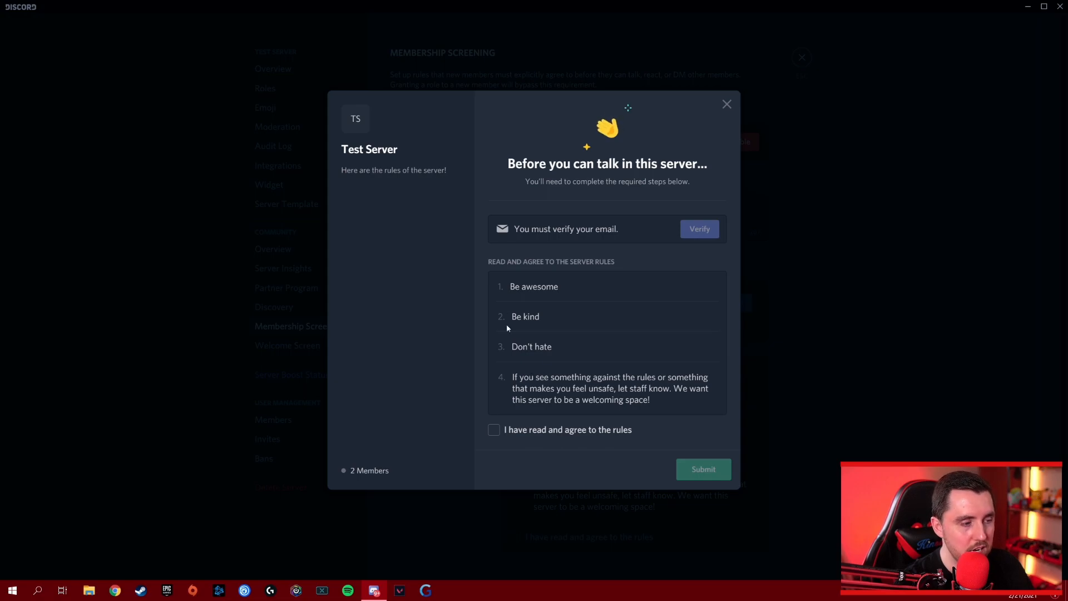
left_click(495, 433)
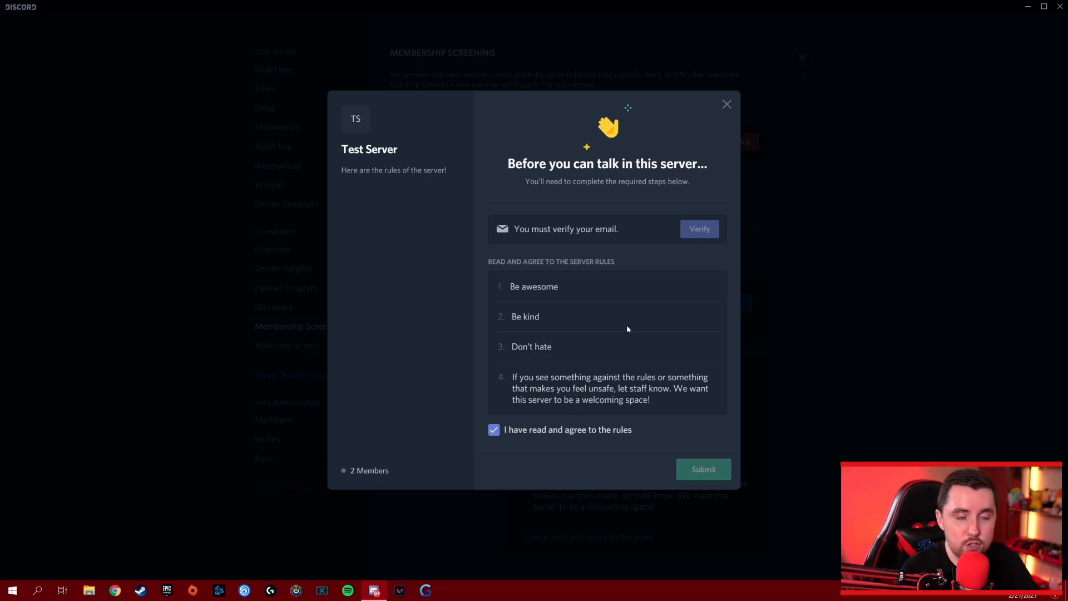
left_click(726, 105)
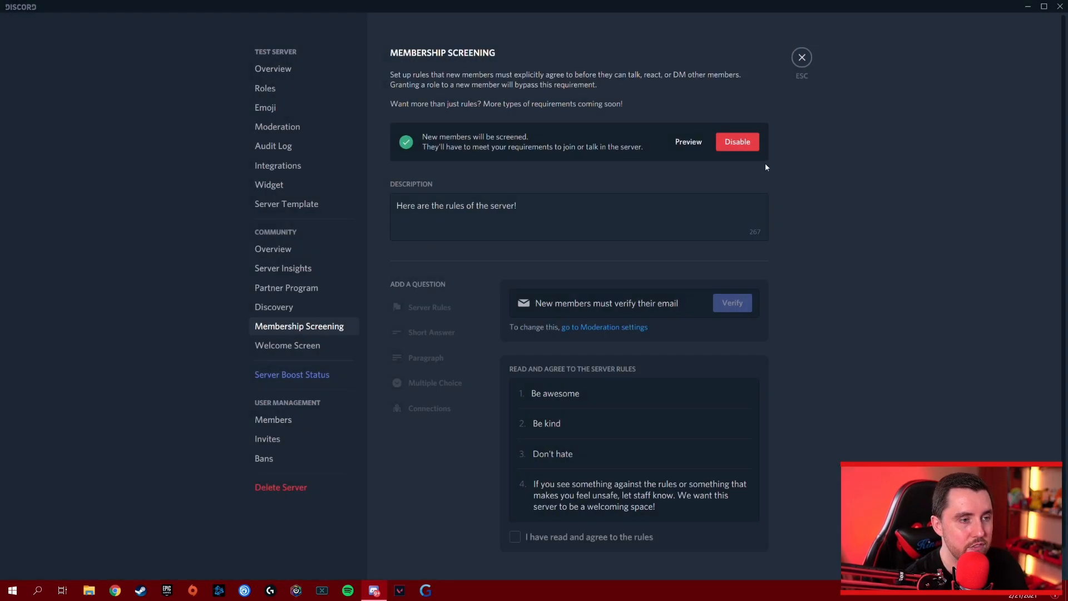
left_click(802, 57)
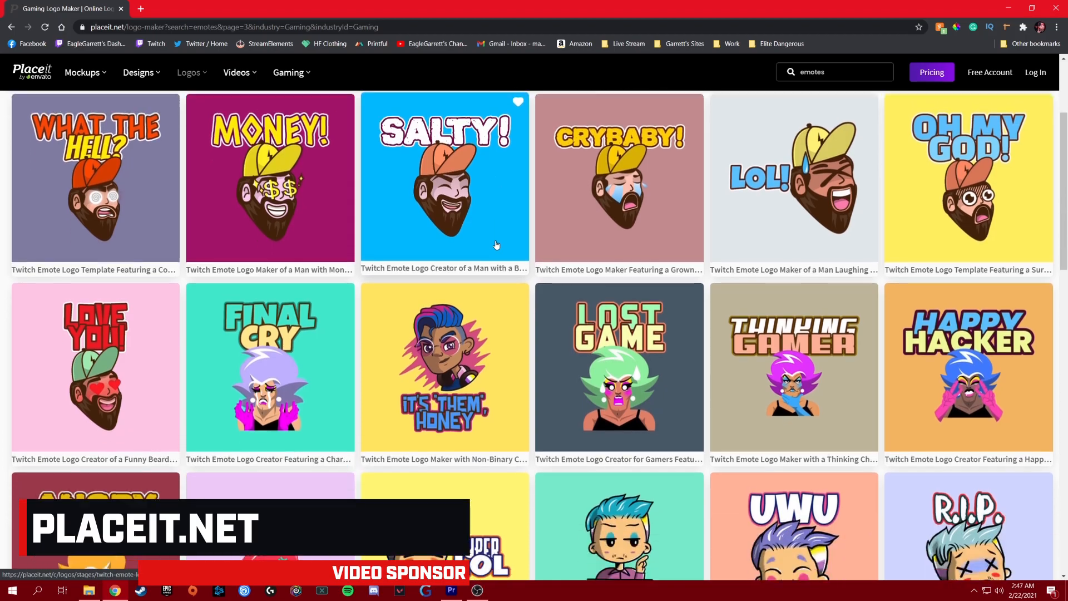
Switch to Placeit in the browser and look through the Twitch emote templates, the LOL emote's text and the gaming logos for THE FLOCK.
scroll(496, 245, "down", 2)
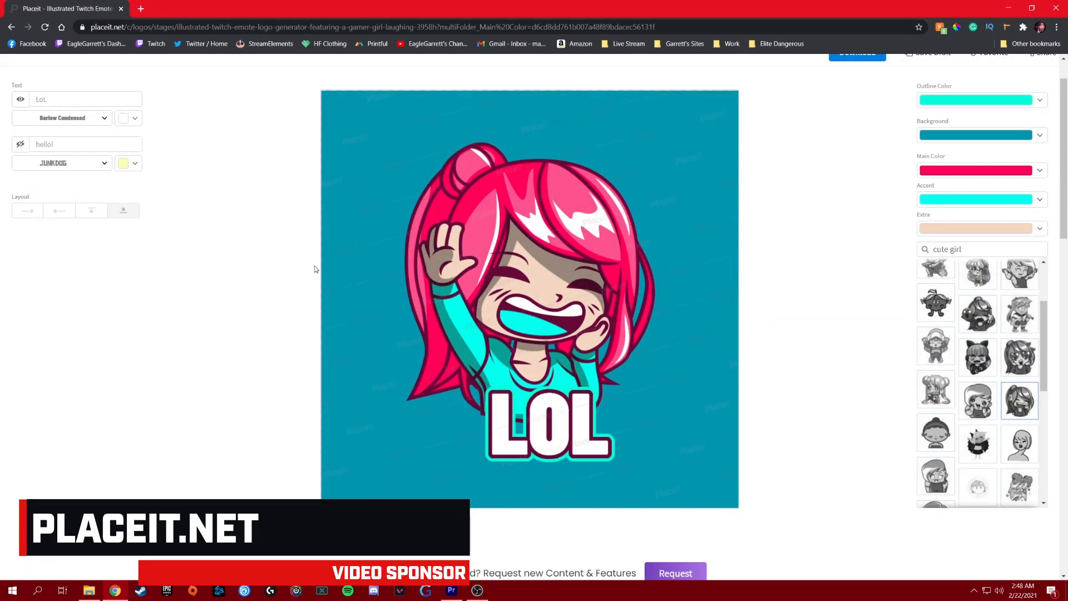
double_click(94, 95)
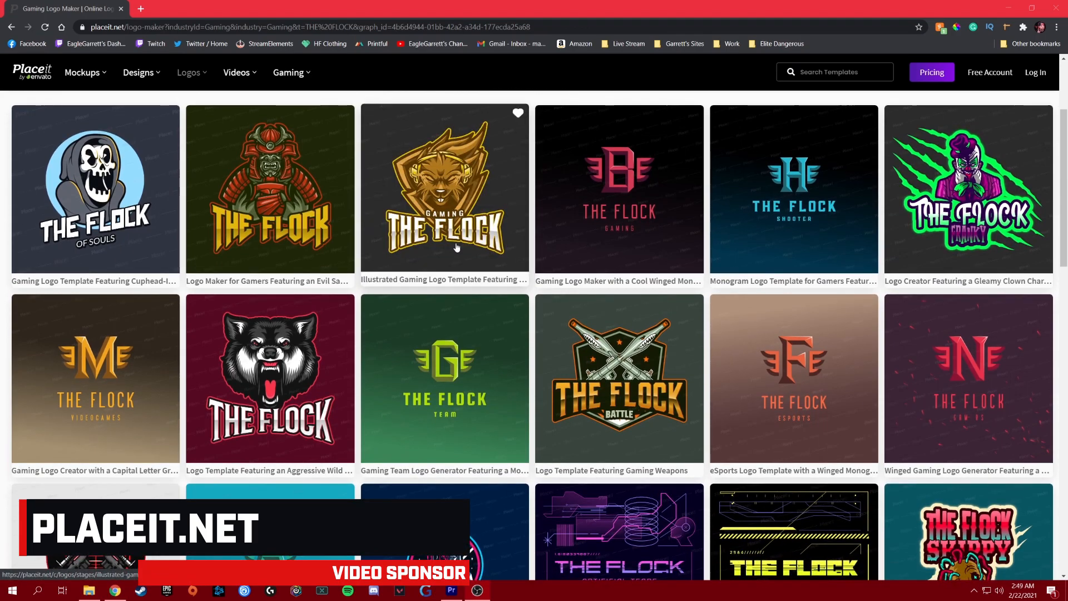
scroll(457, 248, "down", 1)
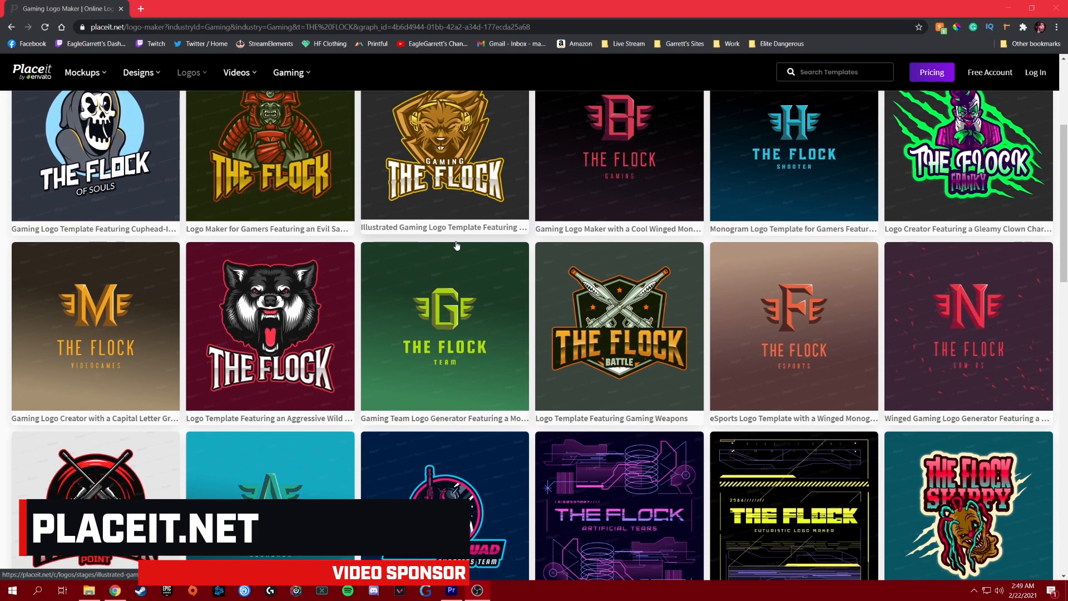
scroll(457, 248, "down", 1)
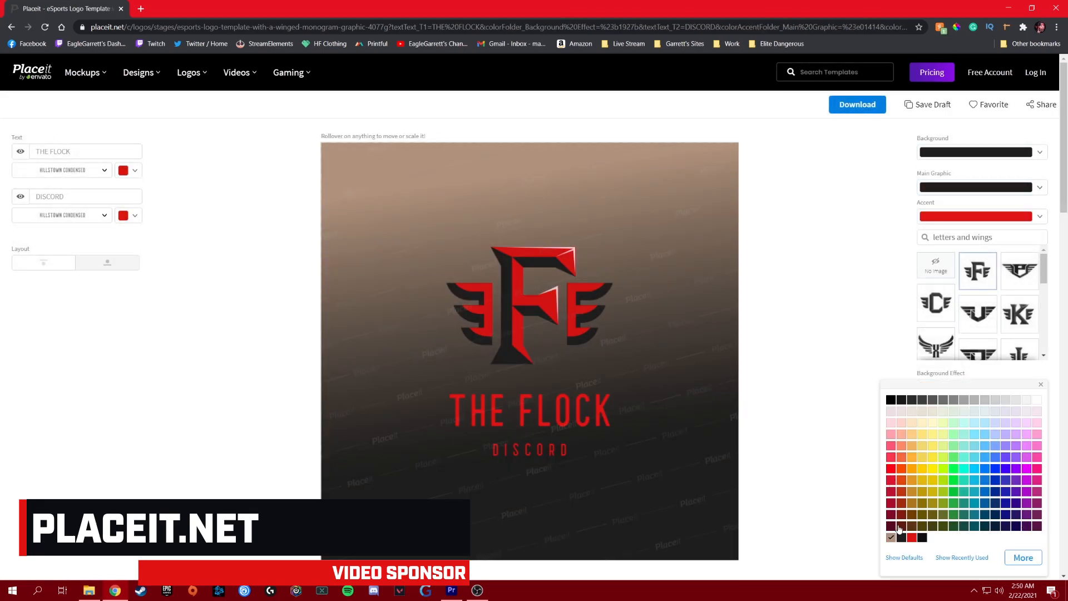
Set the winged F logo's background effect colour to red and reposition the "THE FLOCK" and "DISCORD" texts.
left_click(912, 538)
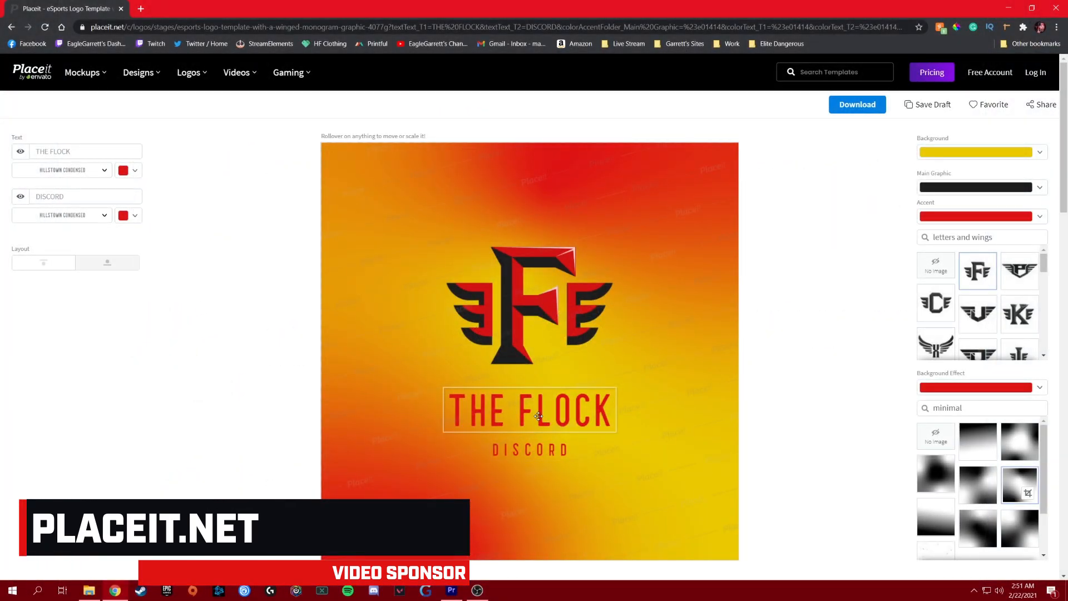
left_click_drag(538, 414, 541, 397)
left_click_drag(541, 448, 541, 450)
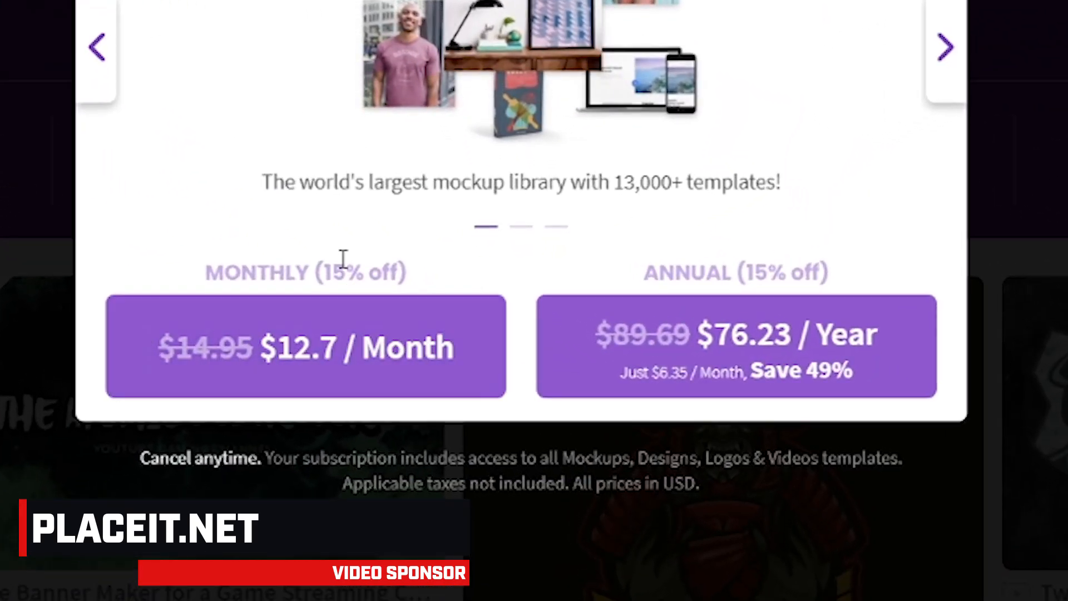
Compare Placeit's discounted monthly and annual subscription plans, highlighting each plan's heading.
left_click_drag(179, 267, 462, 289)
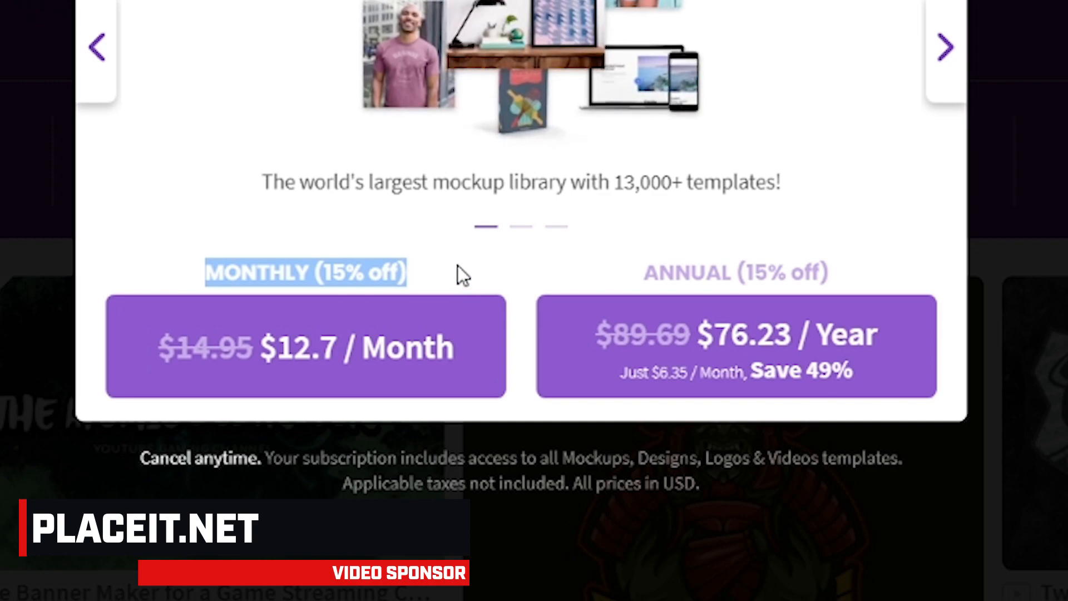
left_click(453, 267)
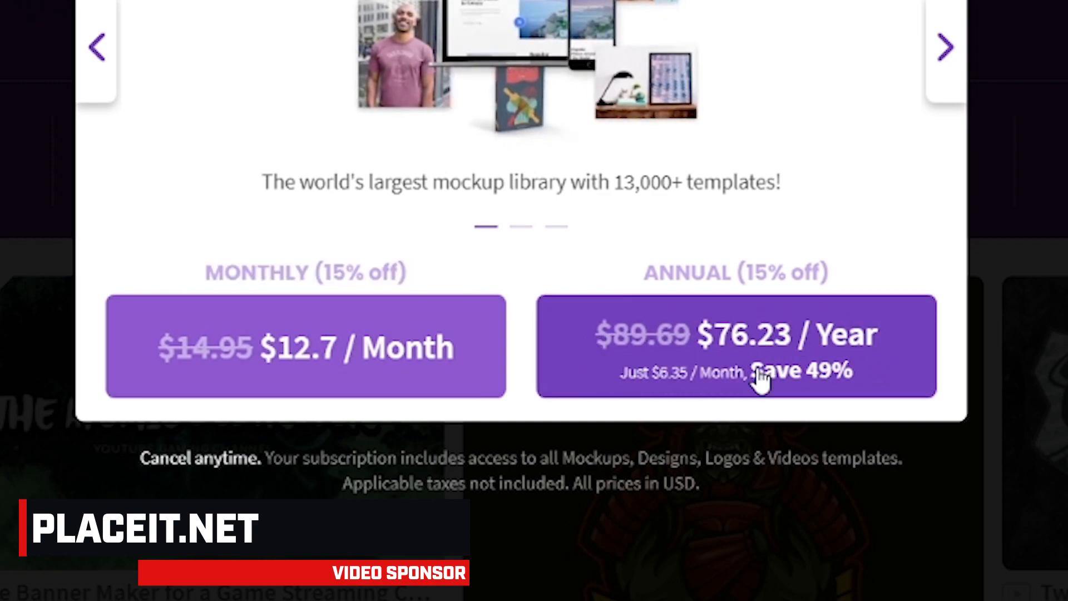
left_click_drag(649, 268, 900, 255)
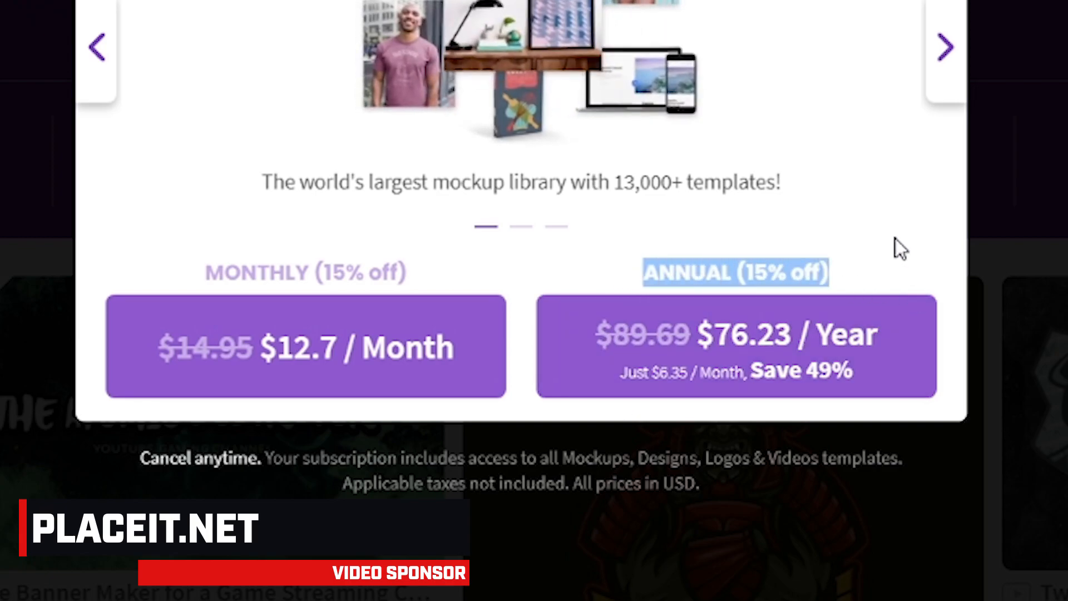
left_click(899, 256)
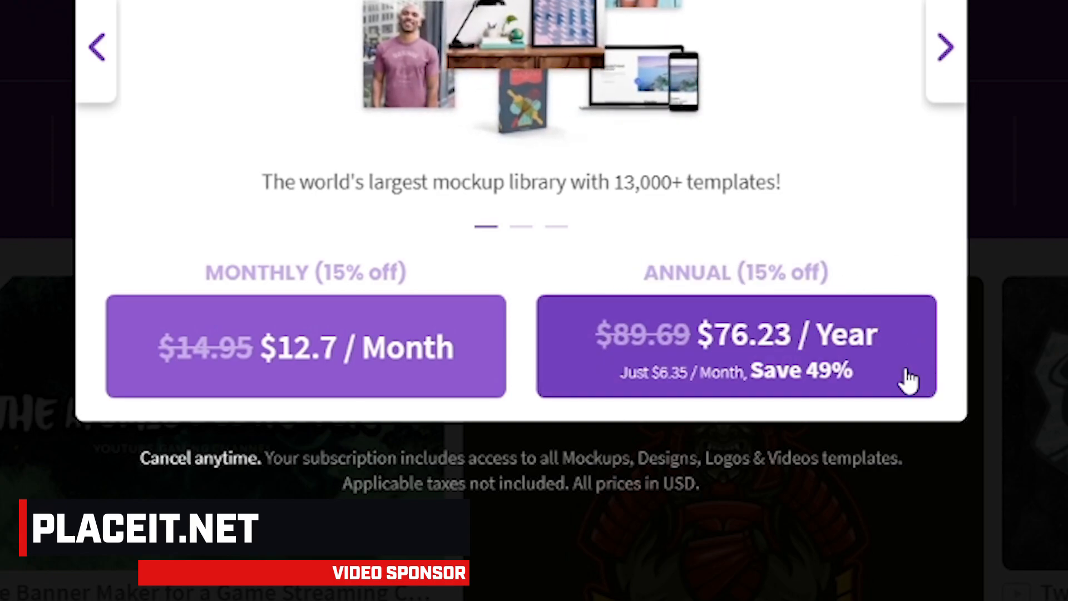